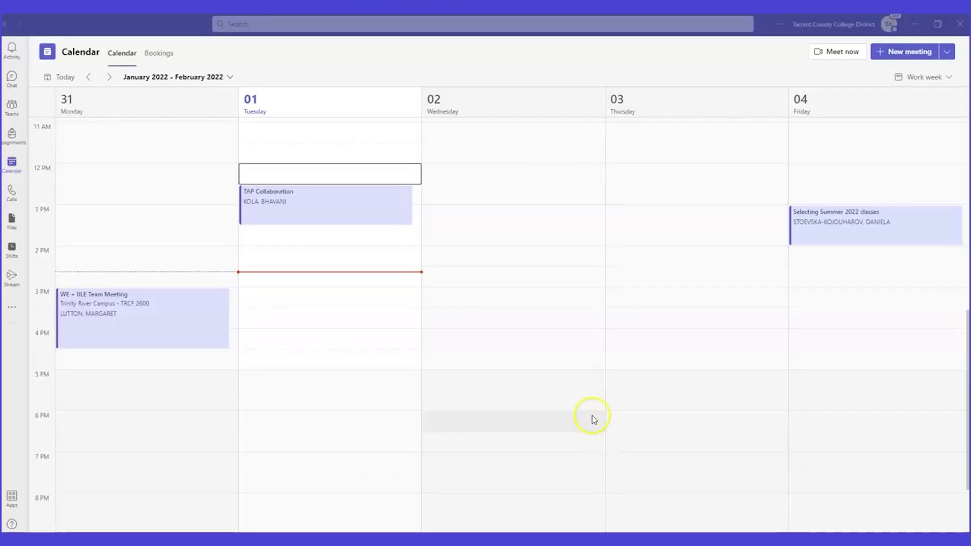
- Start a Meet now instant meeting and browse background filters without applying one
{"action": "left_click", "coordinate": [838, 53]}
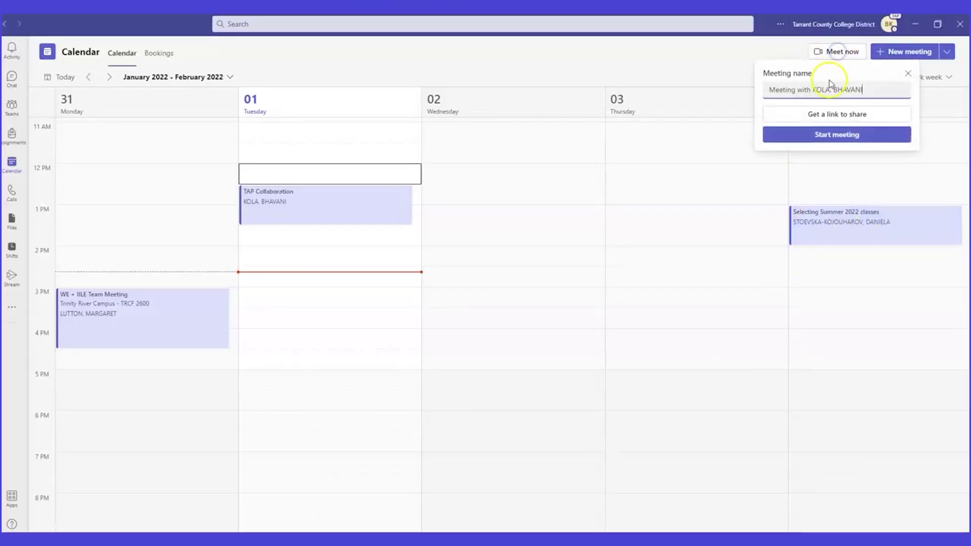
{"action": "left_click", "coordinate": [824, 135]}
{"action": "left_click", "coordinate": [647, 383]}
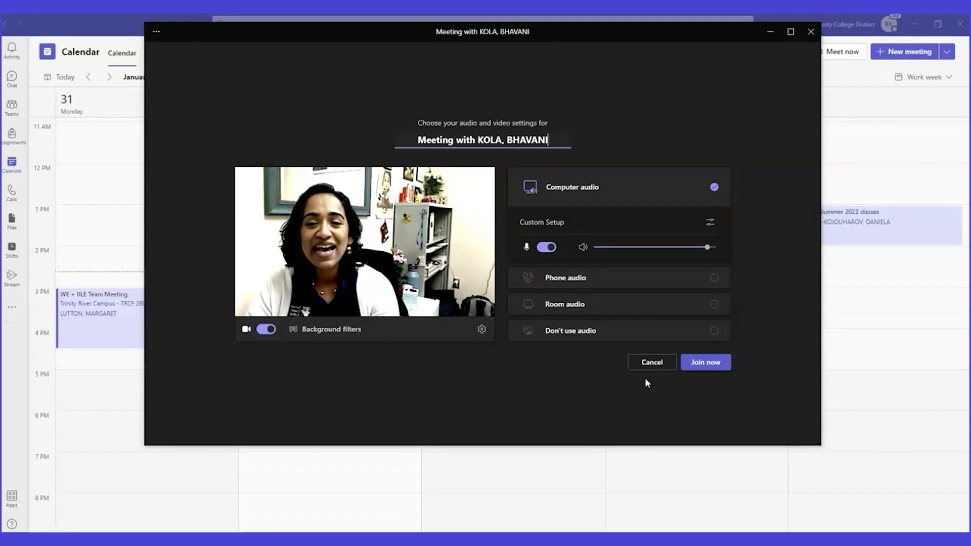
{"action": "left_click_drag", "start_coordinate": [609, 28], "coordinate": [609, 42]}
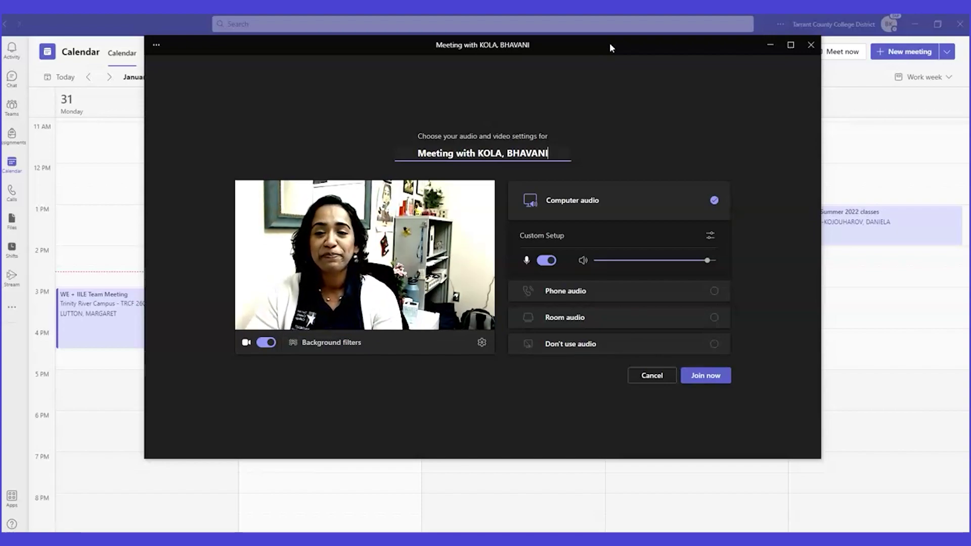
{"action": "left_click", "coordinate": [296, 348]}
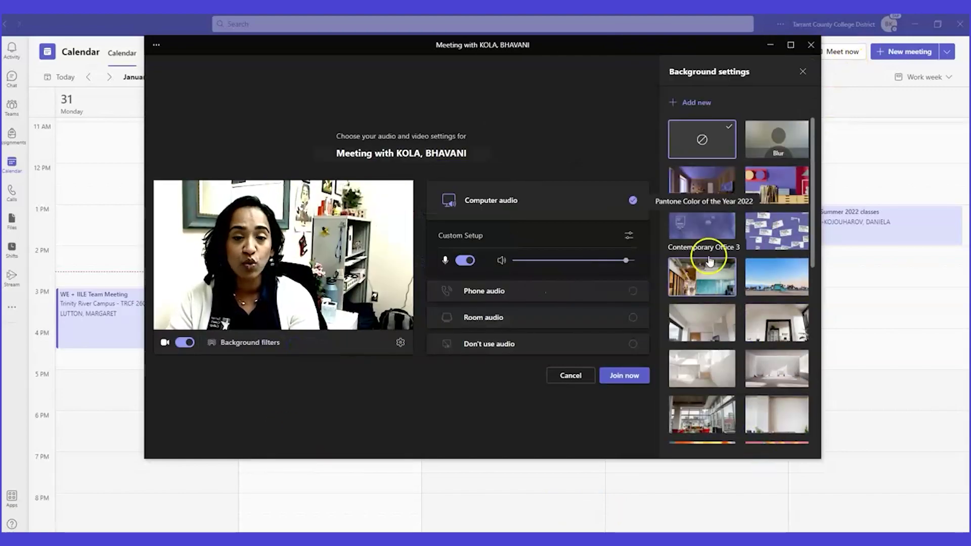
{"action": "left_click", "coordinate": [804, 76]}
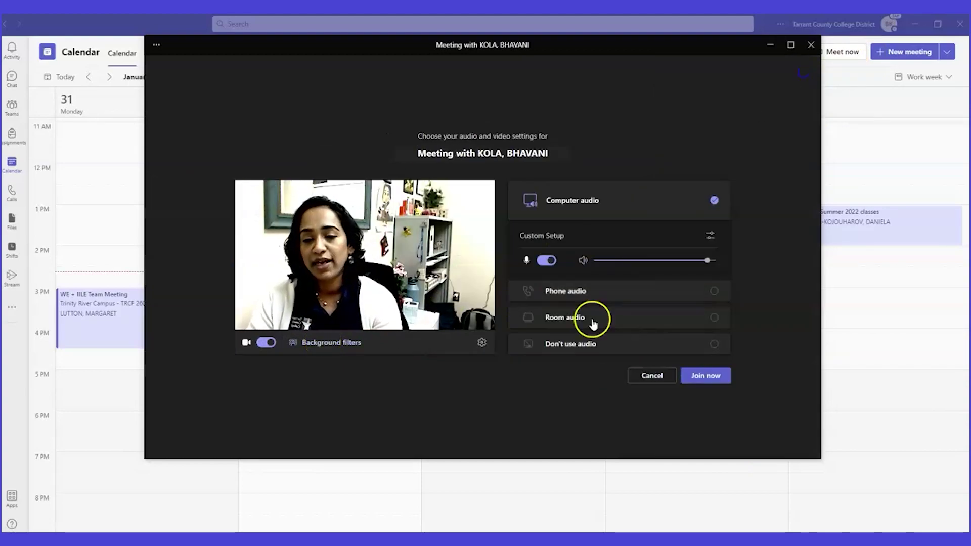
- Join the instant meeting from the pre-join screen
{"action": "left_click", "coordinate": [695, 377]}
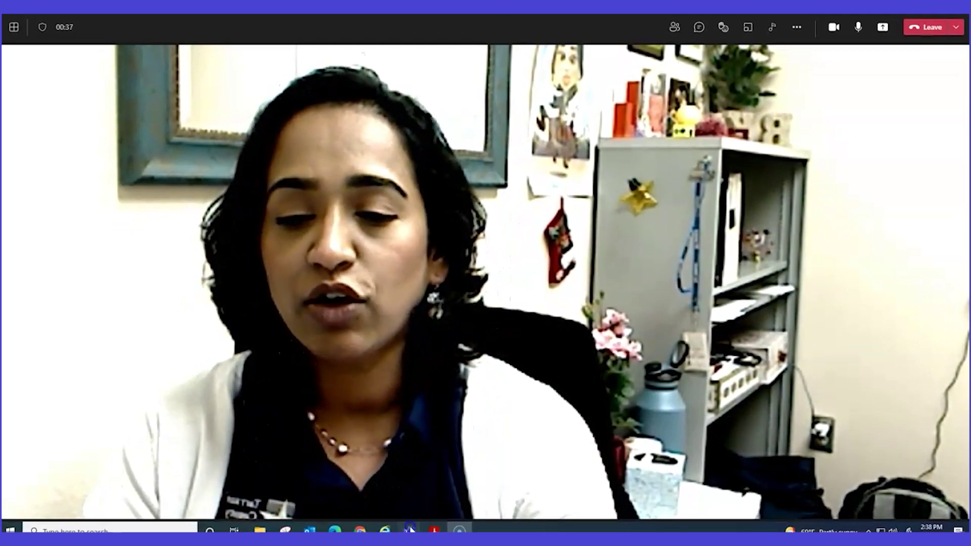
- Bring the Teams Calendar window to the front and open Settings
{"action": "mouse_move", "coordinate": [410, 529]}
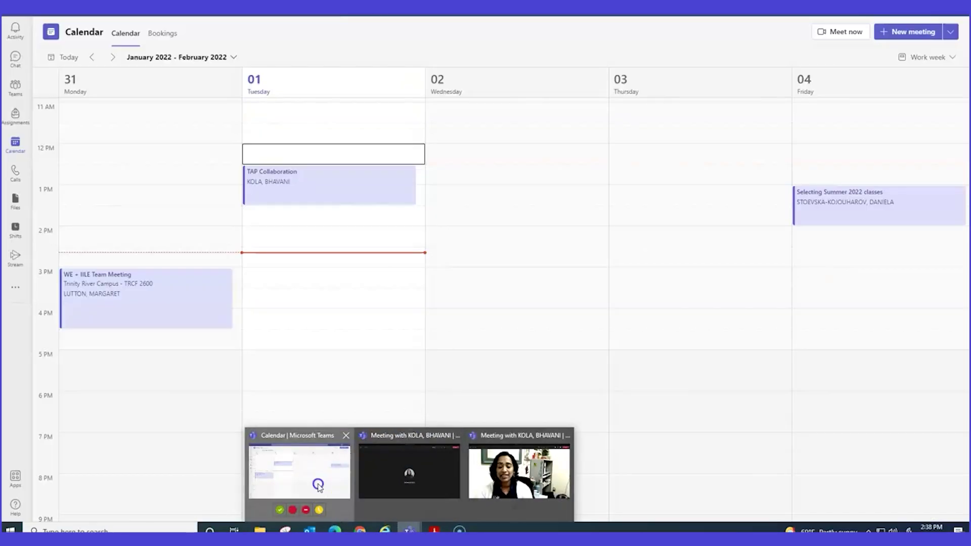
{"action": "left_click", "coordinate": [319, 487]}
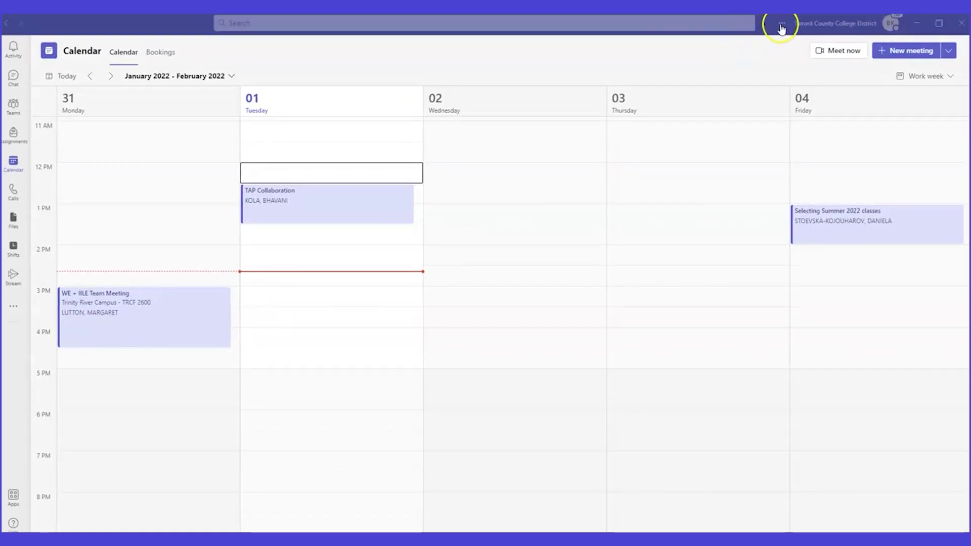
{"action": "left_click", "coordinate": [782, 26]}
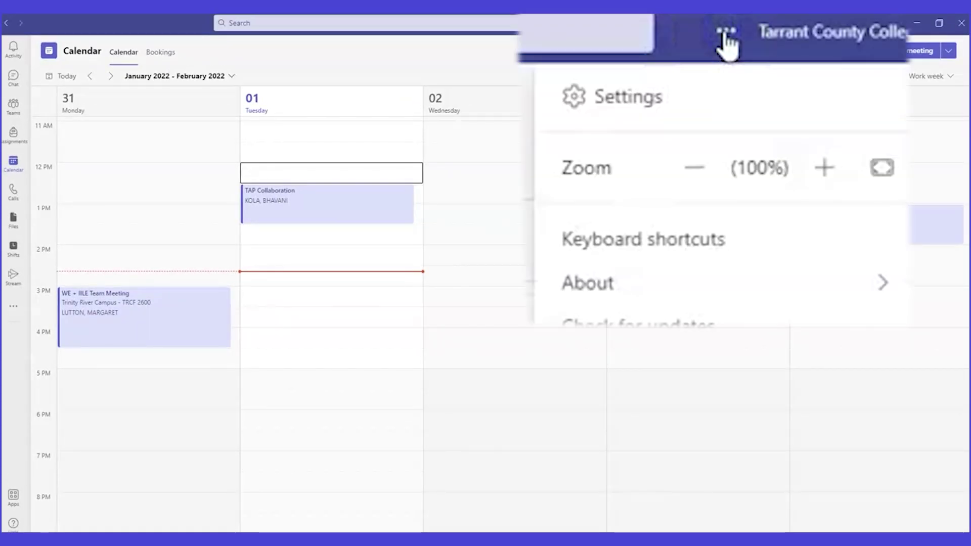
{"action": "left_click", "coordinate": [614, 115]}
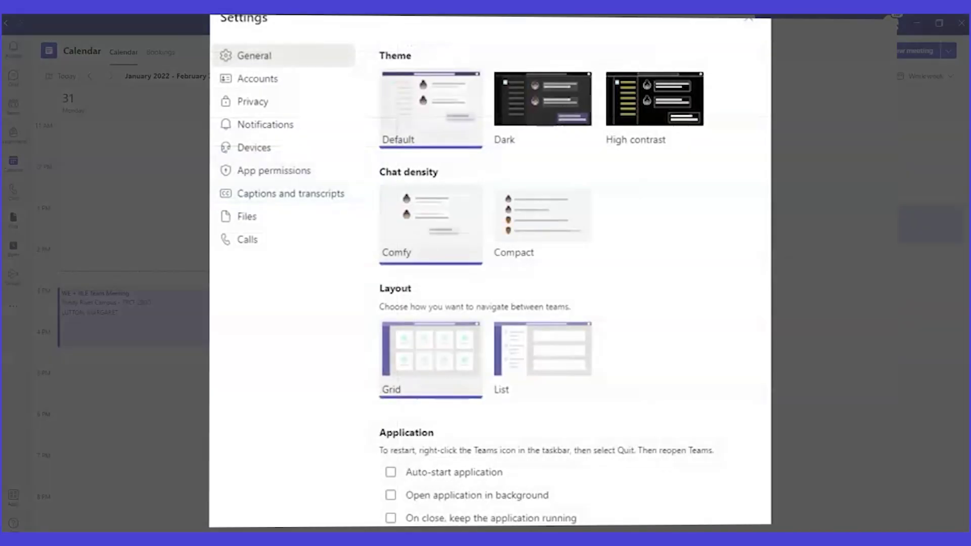
- Show the Devices settings and scroll down to the Camera section
{"action": "left_click", "coordinate": [250, 151]}
{"action": "scroll", "coordinate": [722, 191], "scroll_direction": "down", "scroll_amount": 2}
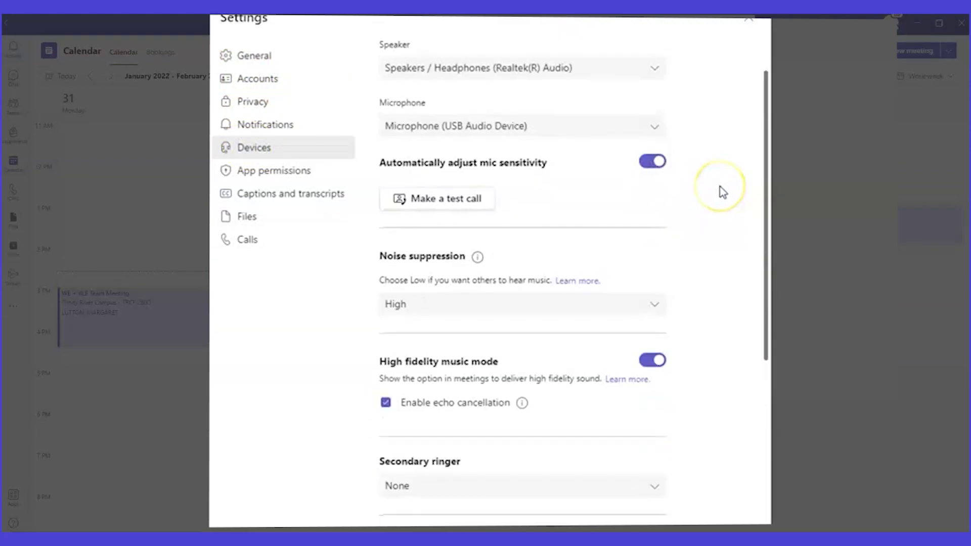
{"action": "scroll", "coordinate": [722, 191], "scroll_direction": "down", "scroll_amount": 2}
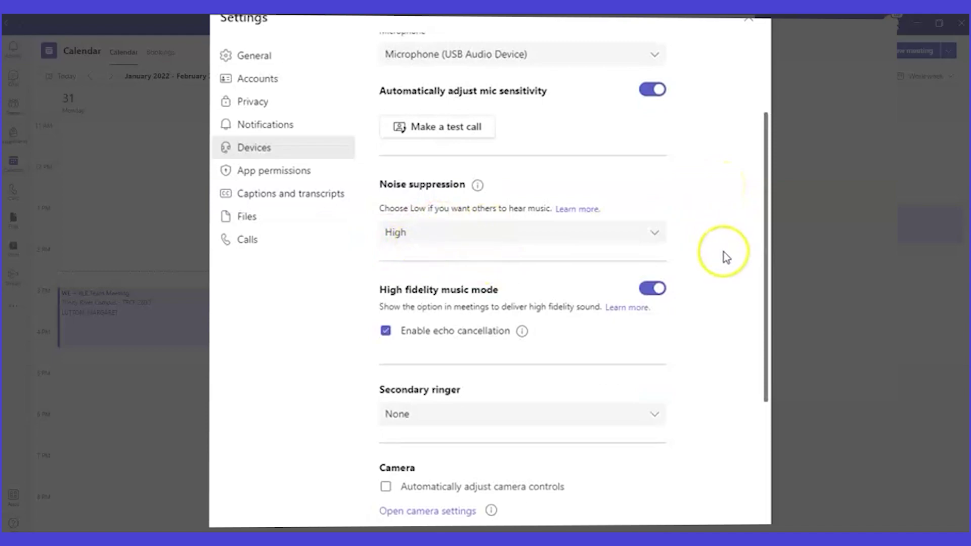
{"action": "scroll", "coordinate": [727, 257], "scroll_direction": "down", "scroll_amount": 2}
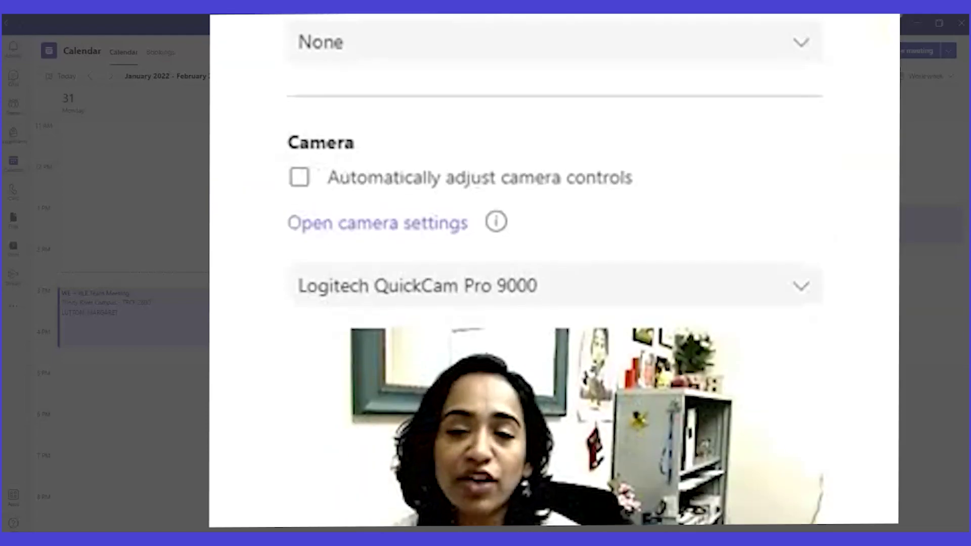
{"action": "scroll", "coordinate": [554, 303], "scroll_direction": "down", "scroll_amount": 2}
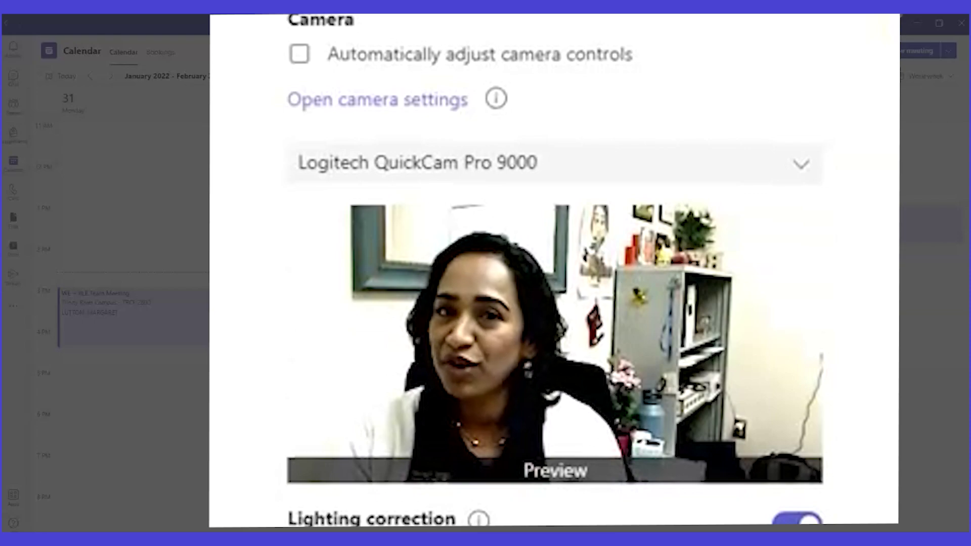
{"action": "scroll", "coordinate": [554, 304], "scroll_direction": "down", "scroll_amount": 1}
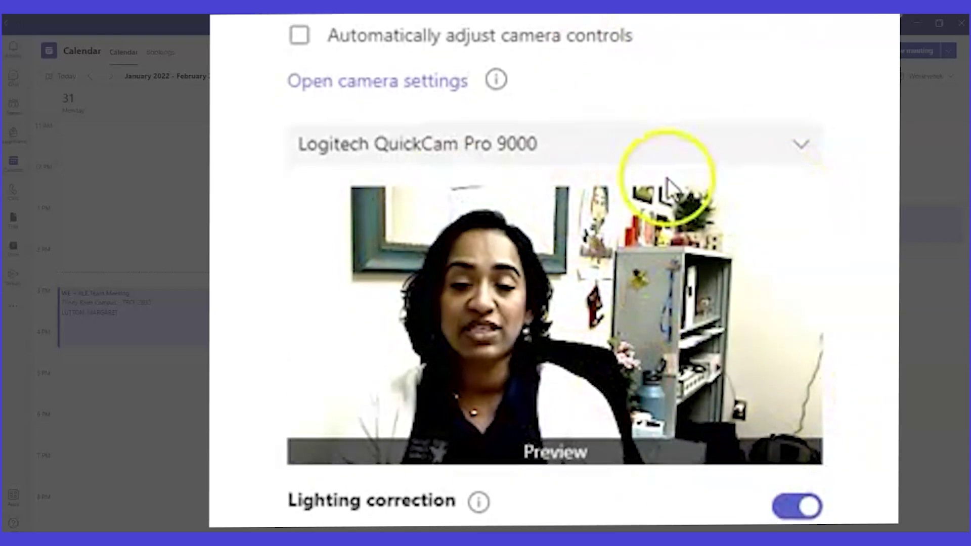
{"action": "left_click", "coordinate": [305, 41]}
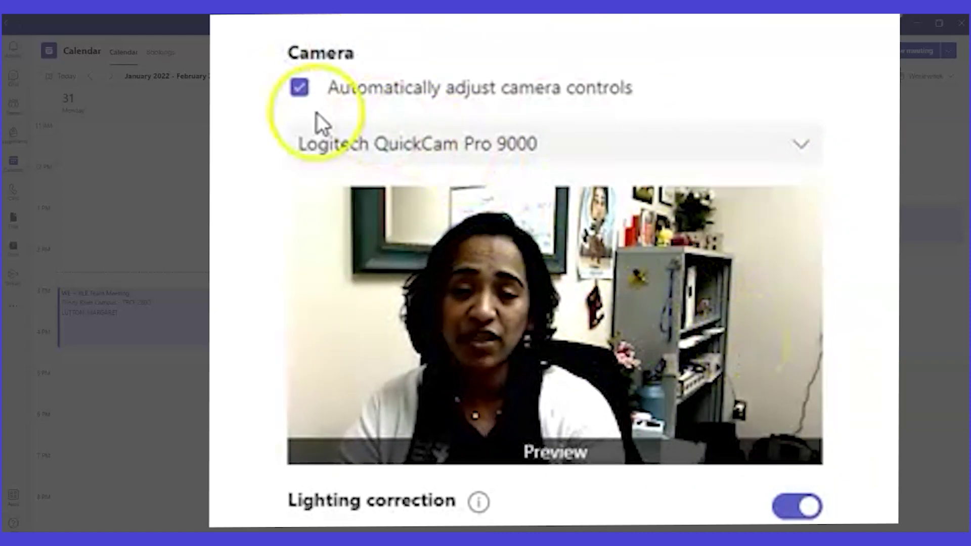
{"action": "left_click", "coordinate": [298, 90]}
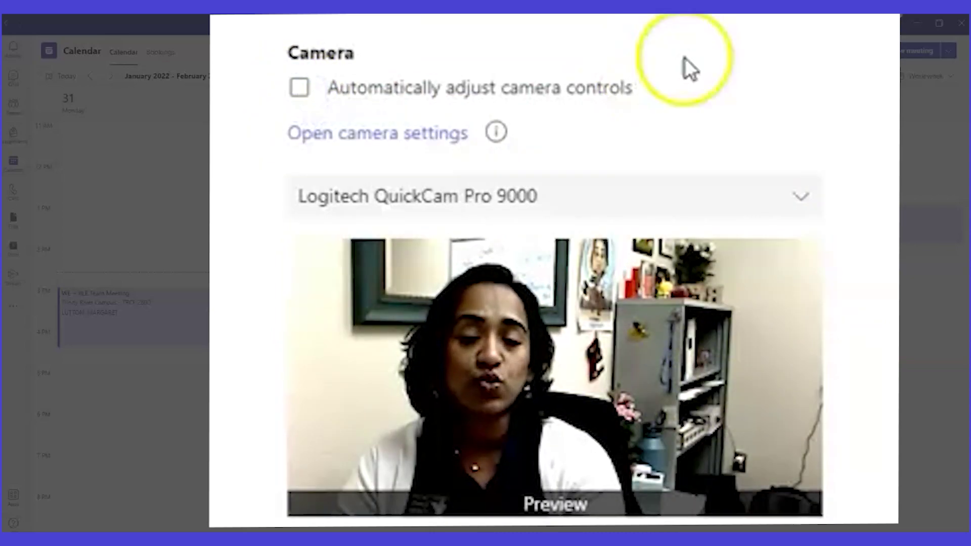
{"action": "scroll", "coordinate": [690, 68], "scroll_direction": "down", "scroll_amount": 1}
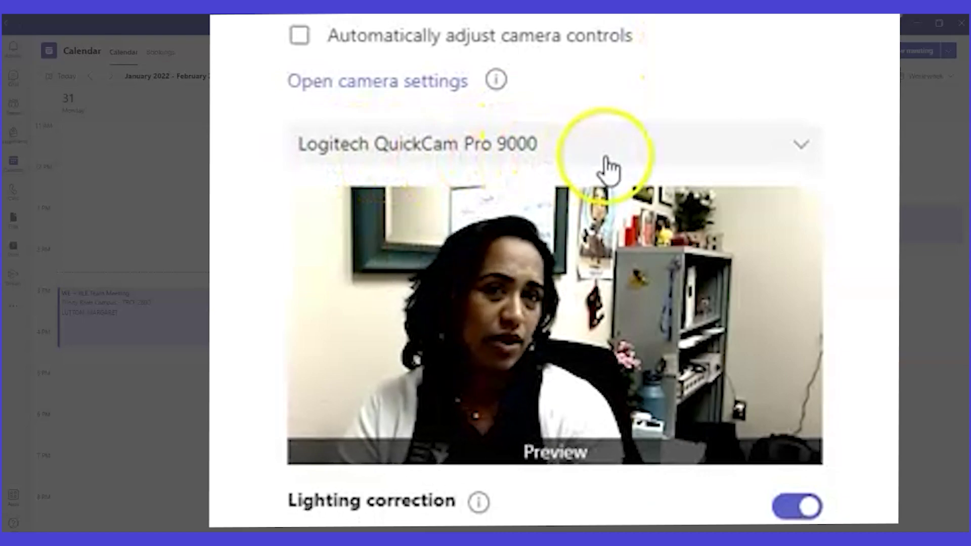
- Open the Logitech webcam properties and place the dialog on the right side
{"action": "left_click", "coordinate": [372, 82]}
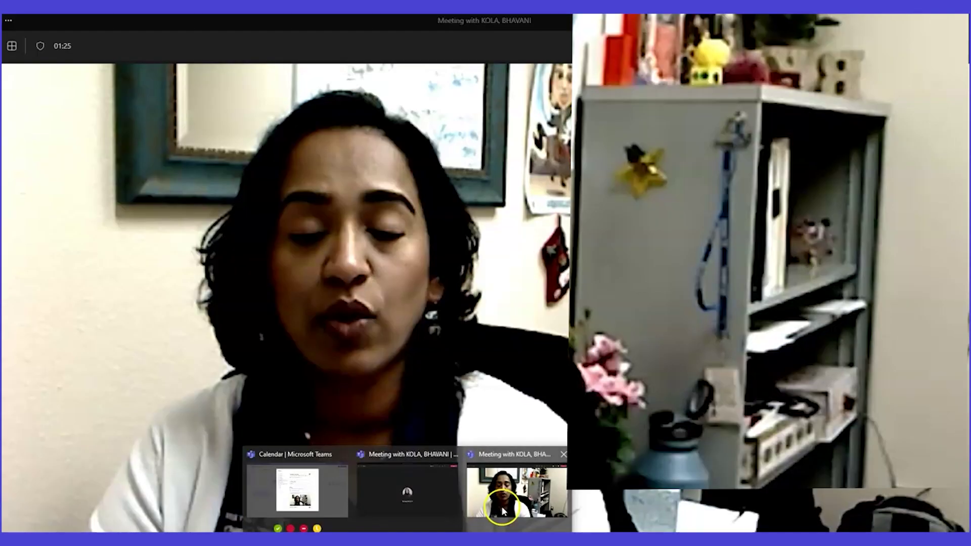
{"action": "left_click", "coordinate": [516, 493]}
{"action": "key", "text": "alt+Tab"}
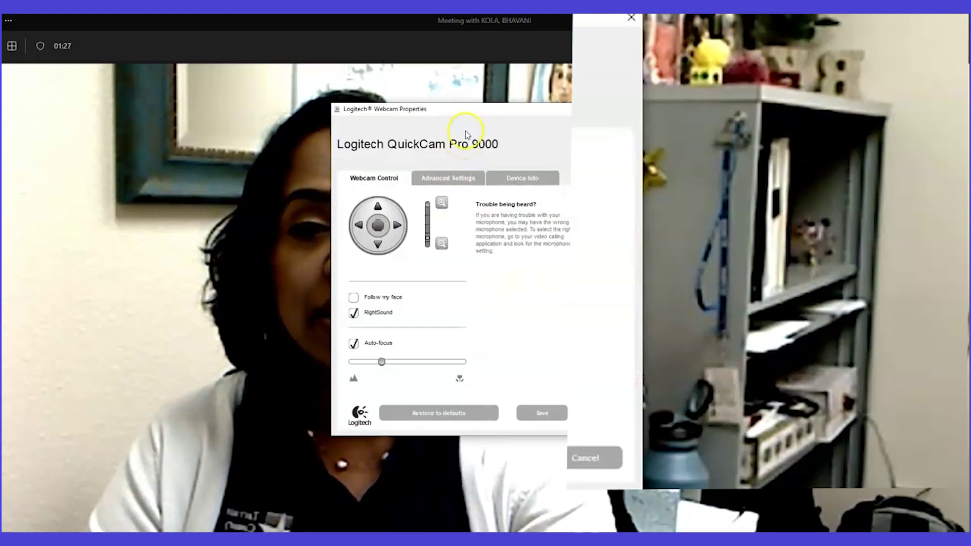
{"action": "left_click_drag", "start_coordinate": [470, 111], "coordinate": [743, 22]}
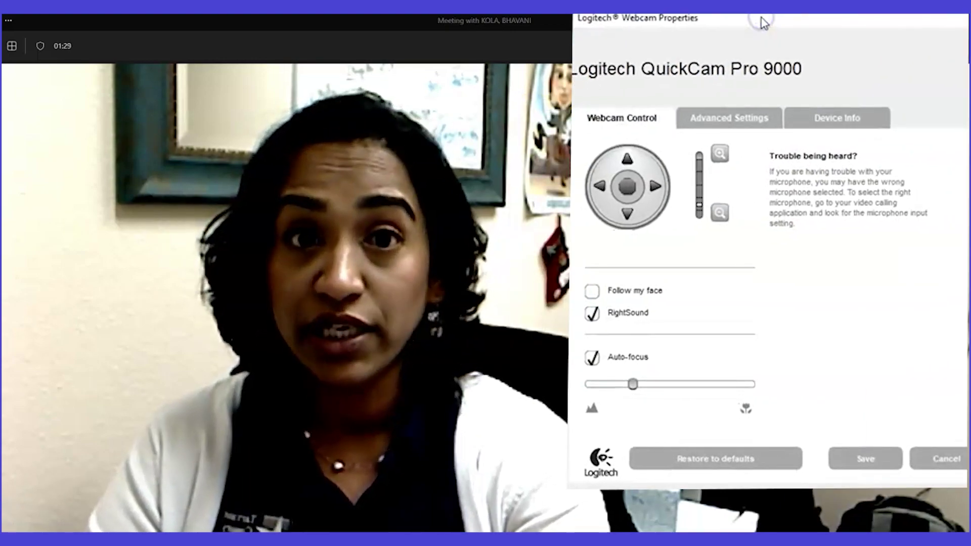
- On Advanced Settings, turn off automatic gain, raise exposure and raise gain slightly
{"action": "left_click", "coordinate": [721, 124]}
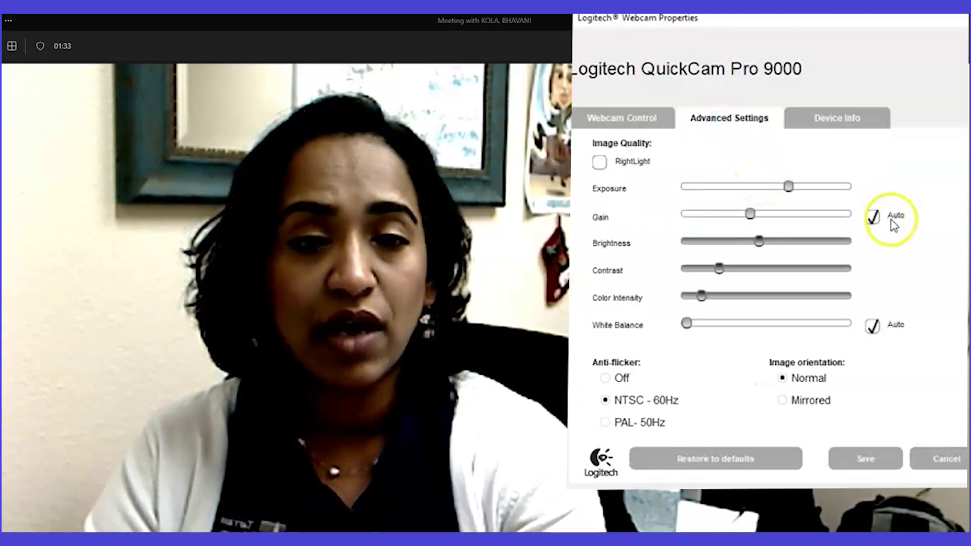
{"action": "left_click", "coordinate": [873, 218]}
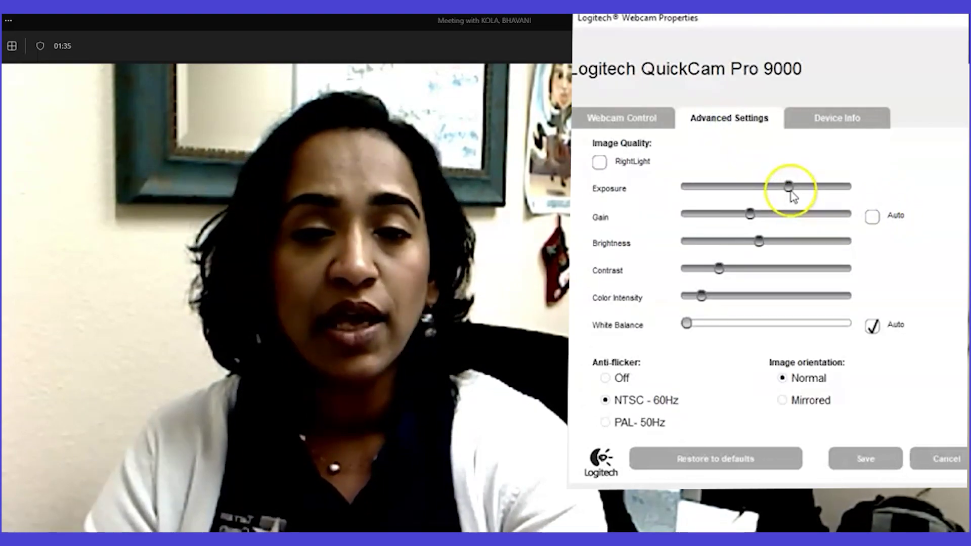
{"action": "left_click_drag", "start_coordinate": [791, 192], "coordinate": [813, 191]}
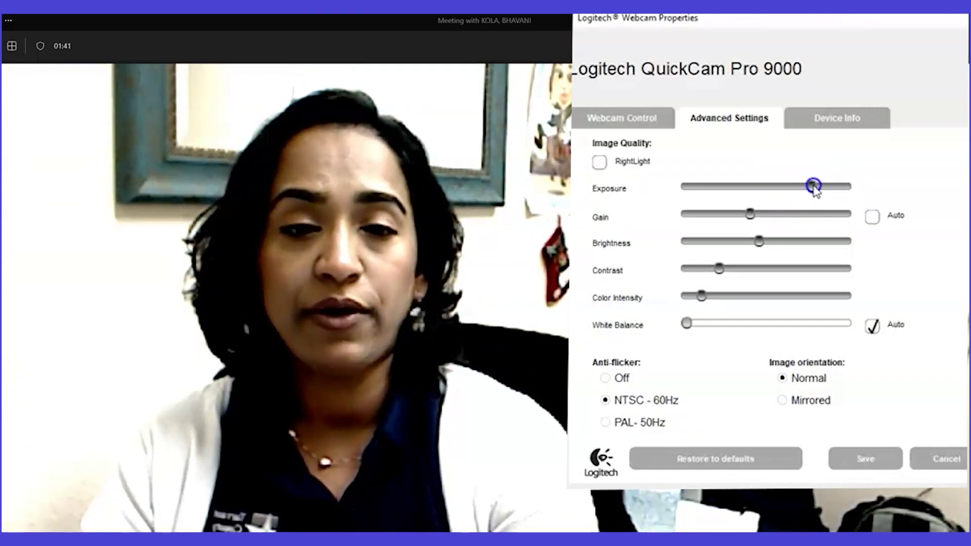
{"action": "left_click", "coordinate": [751, 214]}
{"action": "left_click_drag", "start_coordinate": [756, 216], "coordinate": [766, 216]}
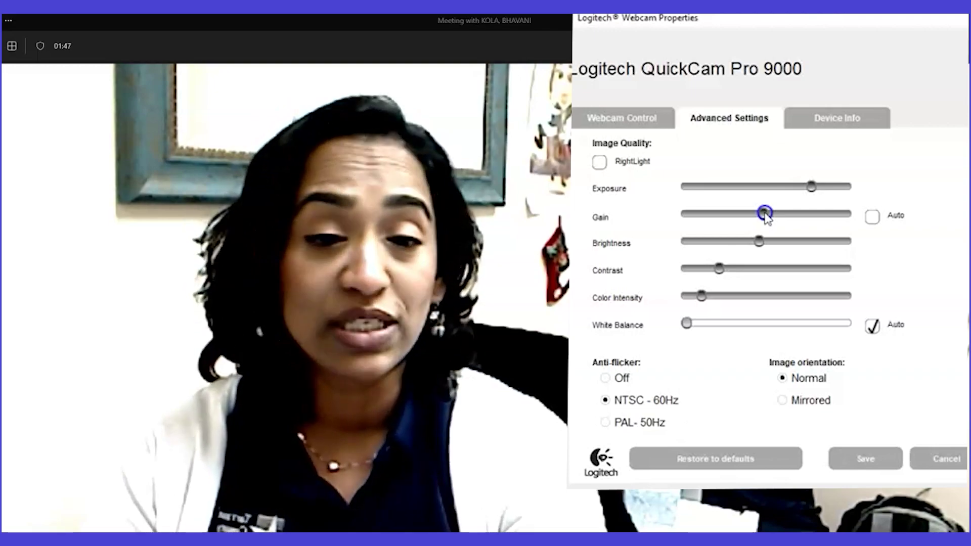
{"action": "left_click_drag", "start_coordinate": [766, 217], "coordinate": [776, 218]}
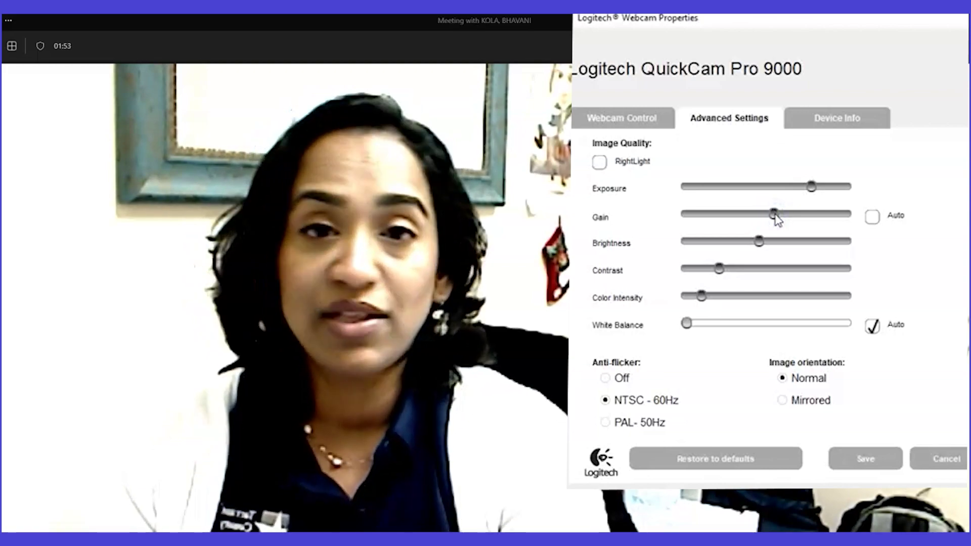
{"action": "left_click_drag", "start_coordinate": [771, 219], "coordinate": [758, 246]}
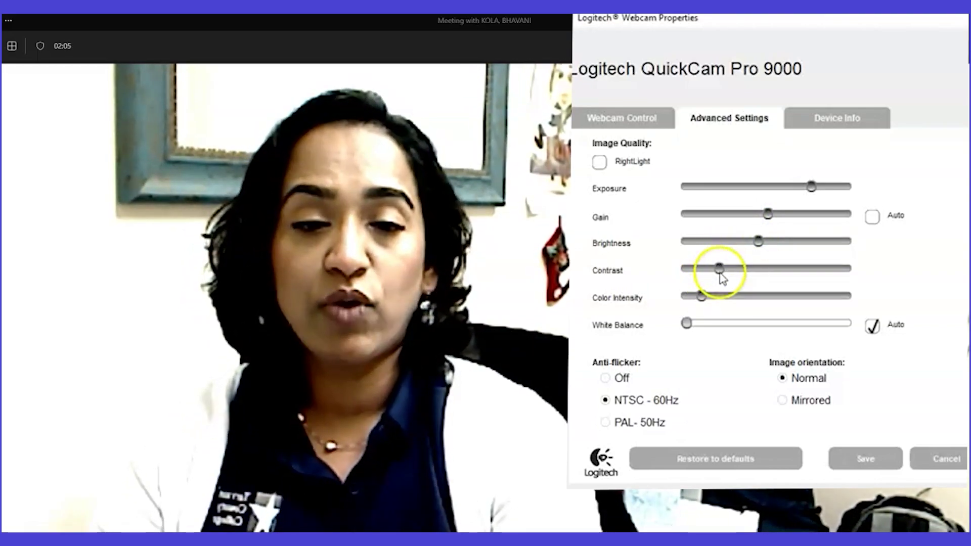
- Raise Contrast, Color Intensity and White Balance slightly
{"action": "left_click_drag", "start_coordinate": [721, 276], "coordinate": [735, 276]}
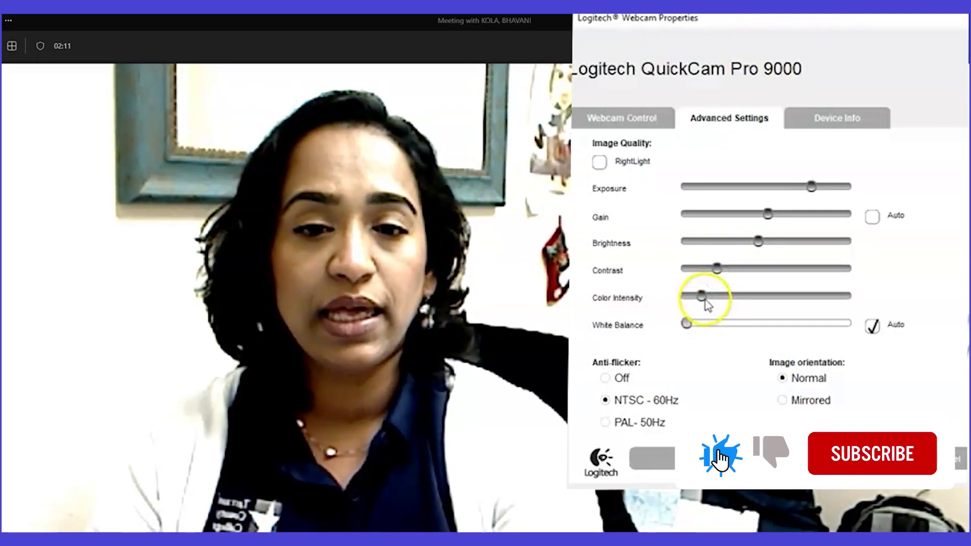
{"action": "left_click_drag", "start_coordinate": [704, 298], "coordinate": [710, 299]}
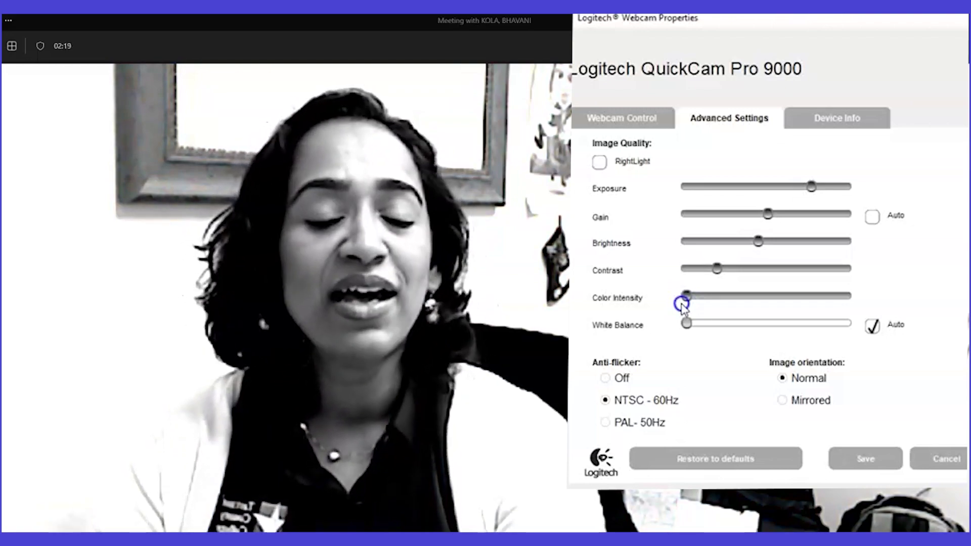
{"action": "left_click_drag", "start_coordinate": [701, 299], "coordinate": [708, 301]}
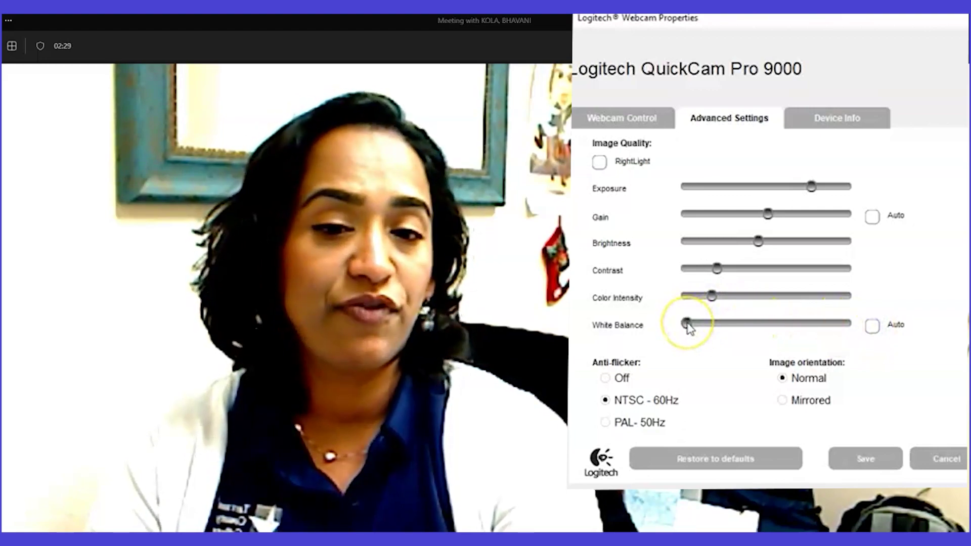
{"action": "left_click_drag", "start_coordinate": [689, 326], "coordinate": [697, 328]}
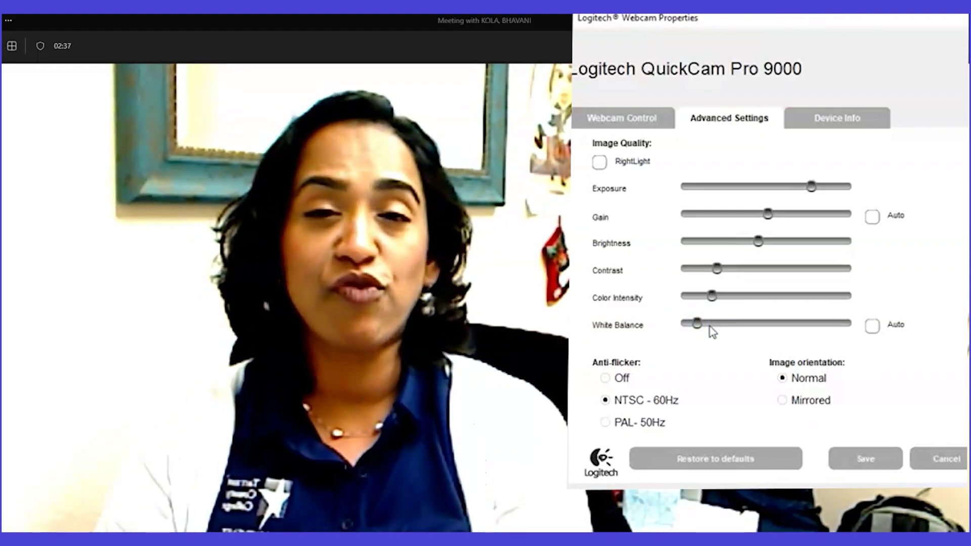
- Try Mirrored image orientation, then set it back to Normal
{"action": "left_click", "coordinate": [830, 425]}
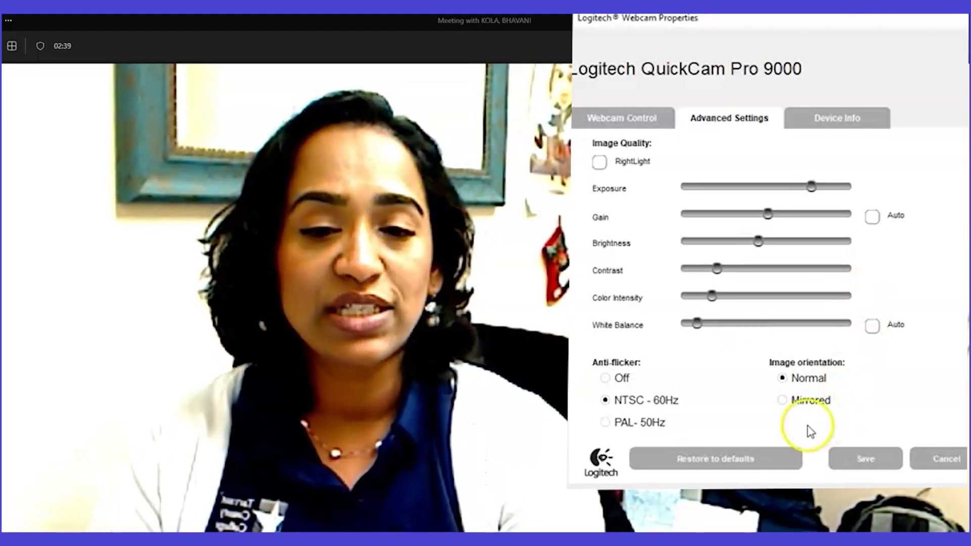
{"action": "left_click", "coordinate": [784, 403]}
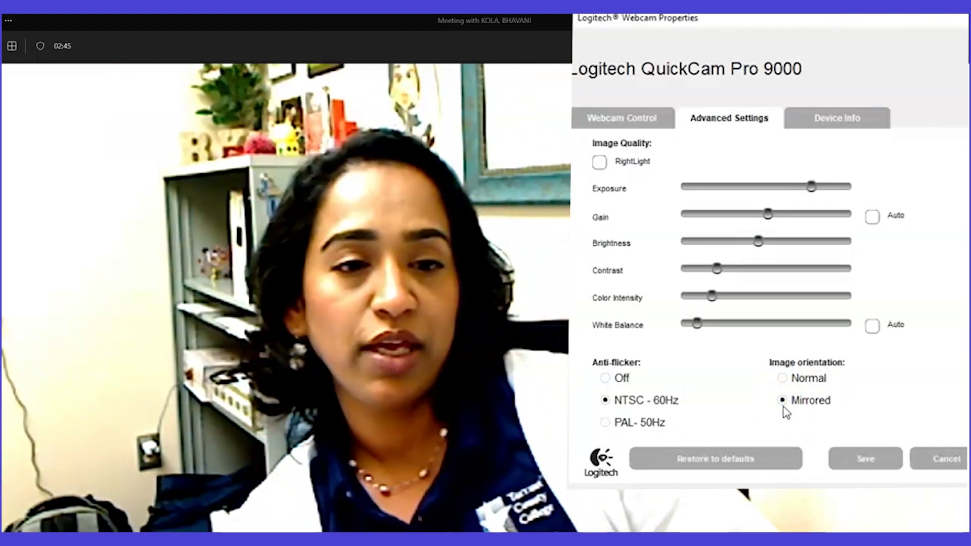
{"action": "left_click", "coordinate": [783, 402]}
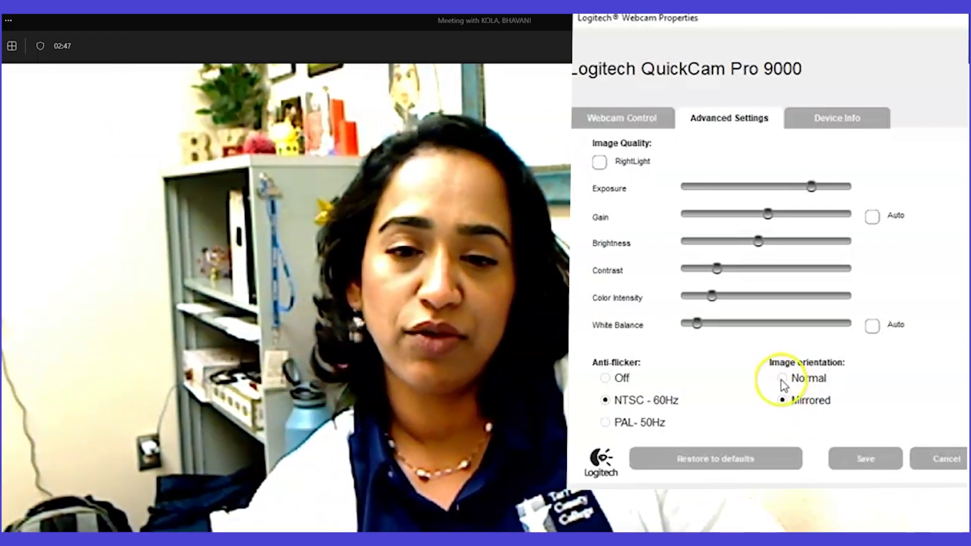
{"action": "left_click", "coordinate": [782, 379]}
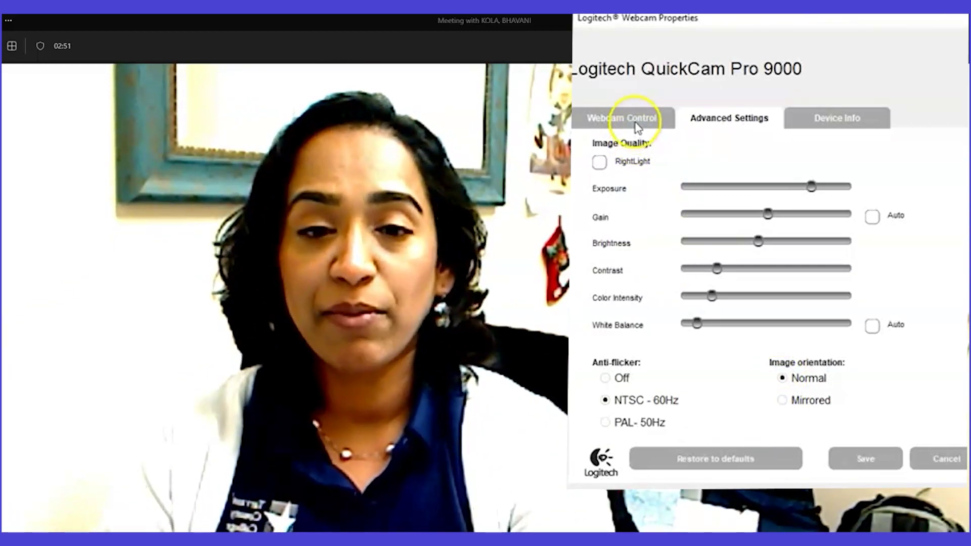
- On the Webcam Control tab, turn off auto-focus and set focus manually
{"action": "left_click", "coordinate": [635, 123]}
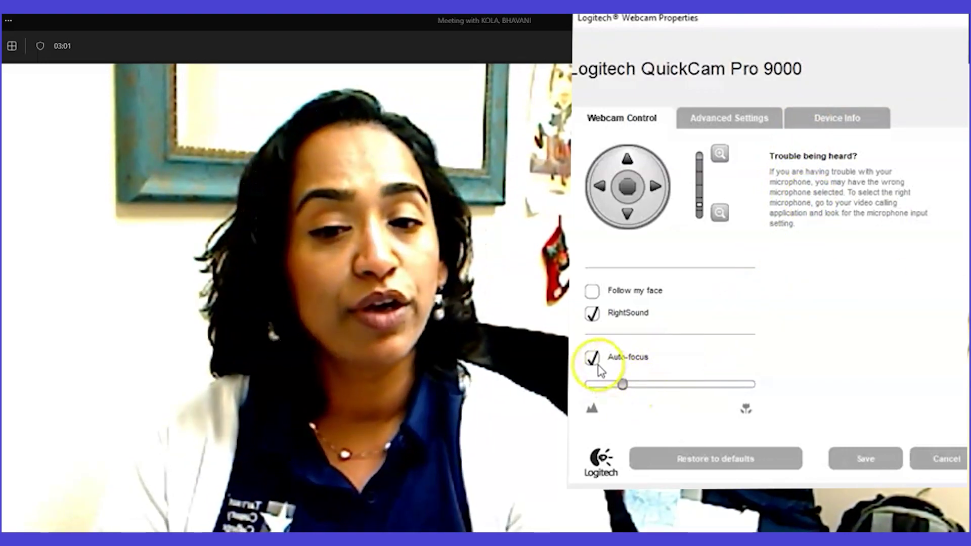
{"action": "left_click", "coordinate": [592, 358]}
{"action": "left_click_drag", "start_coordinate": [625, 388], "coordinate": [605, 396]}
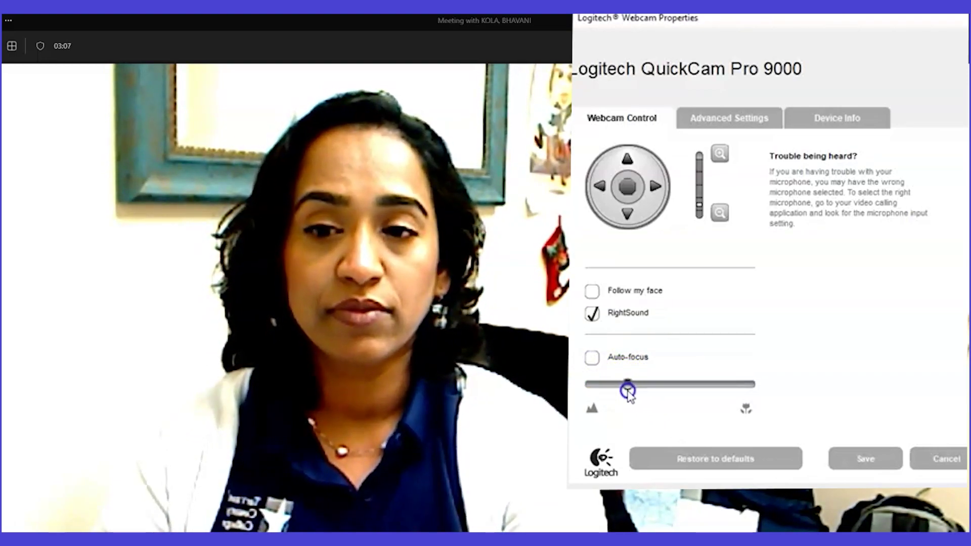
- Tilt the camera down, recentre pan and tilt, and move the dialog up-right
{"action": "left_click", "coordinate": [628, 217]}
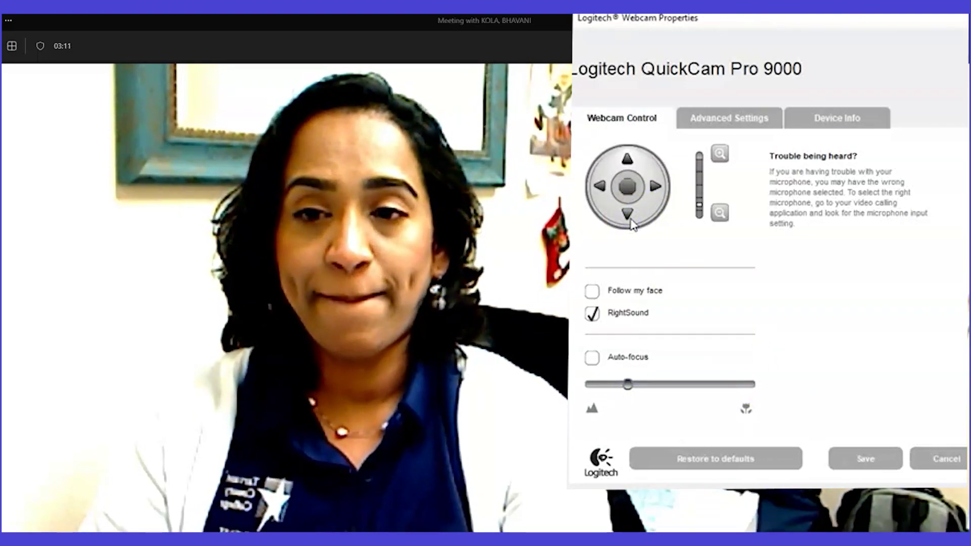
{"action": "left_click", "coordinate": [628, 186]}
{"action": "left_click", "coordinate": [659, 39]}
{"action": "left_click_drag", "start_coordinate": [662, 44], "coordinate": [691, 21]}
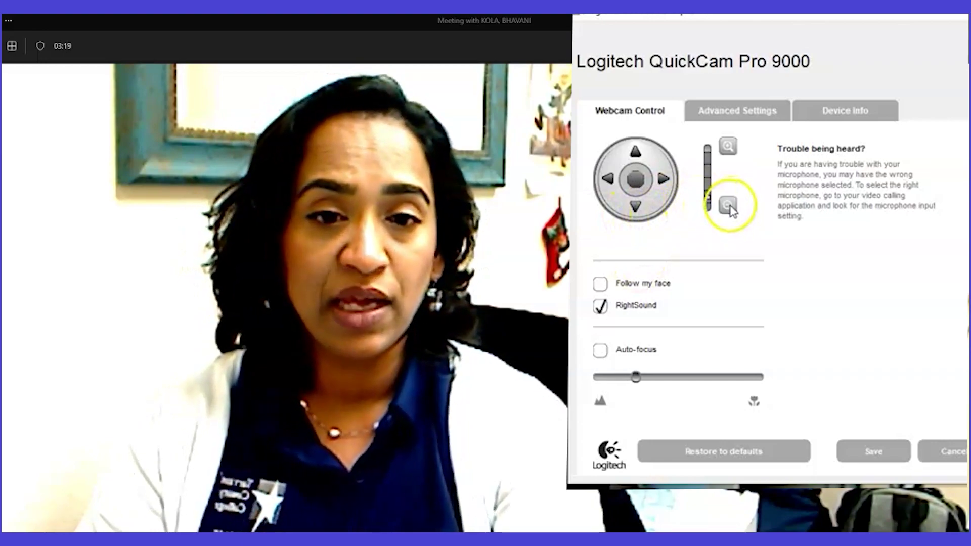
- Zoom the camera in and back out, then tilt down and back up
{"action": "left_click", "coordinate": [729, 148]}
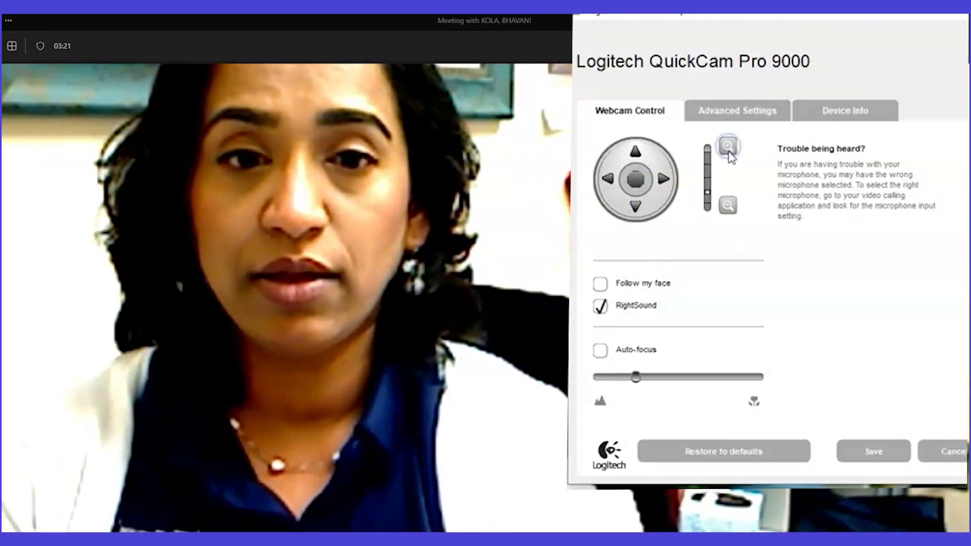
{"action": "left_click", "coordinate": [728, 206]}
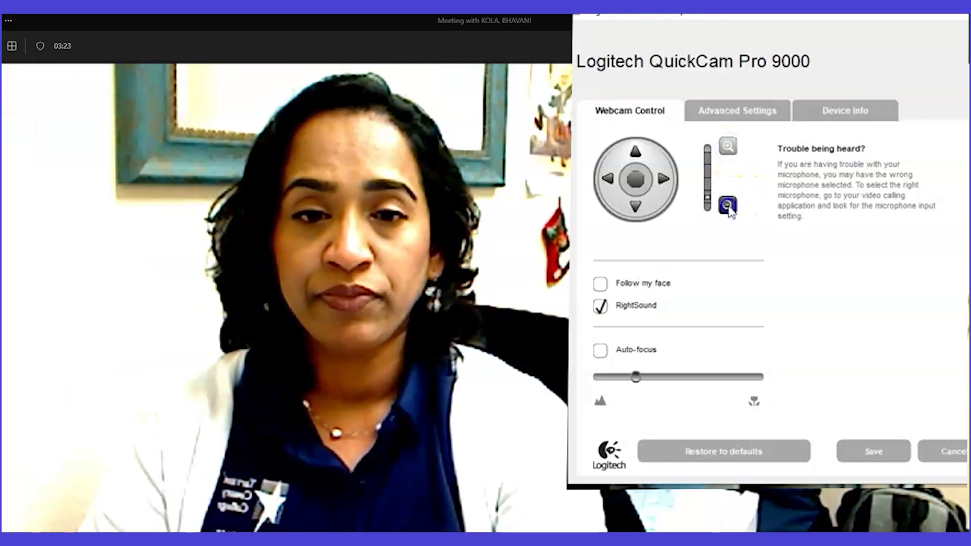
{"action": "left_click", "coordinate": [636, 208]}
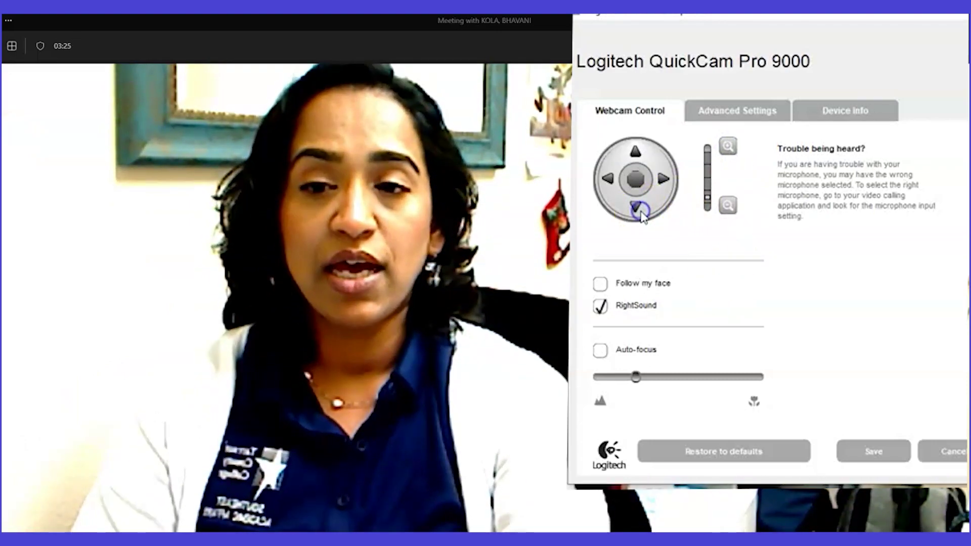
{"action": "left_click", "coordinate": [636, 154]}
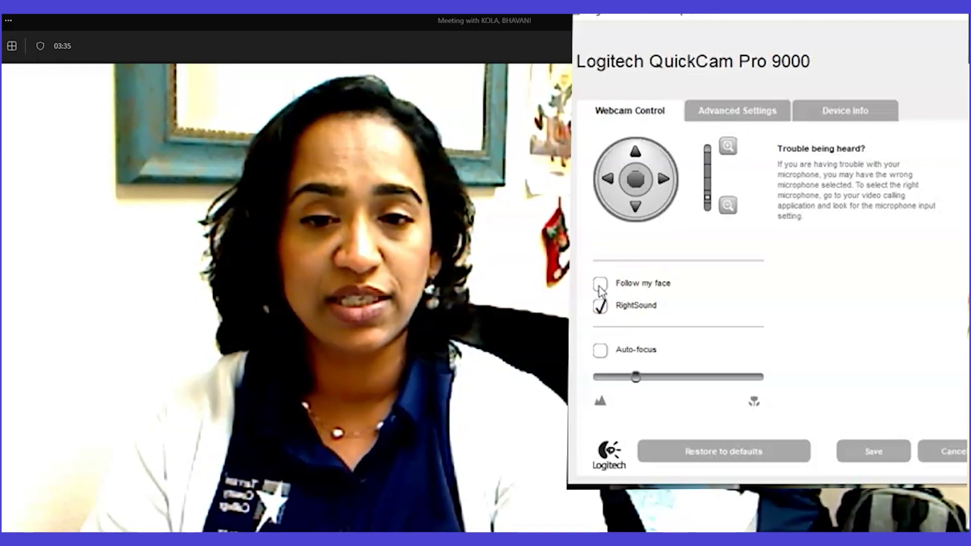
{"action": "left_click", "coordinate": [600, 286]}
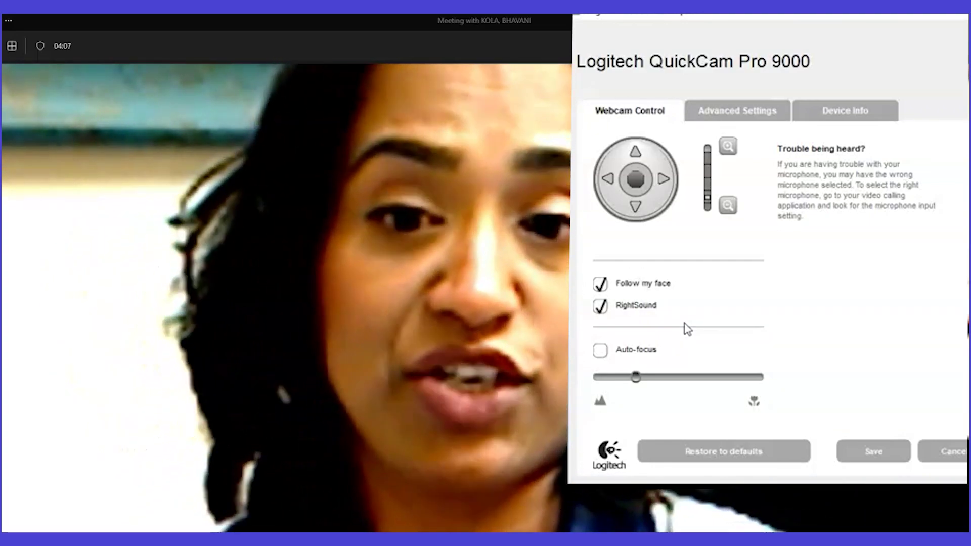
{"action": "left_click", "coordinate": [601, 286]}
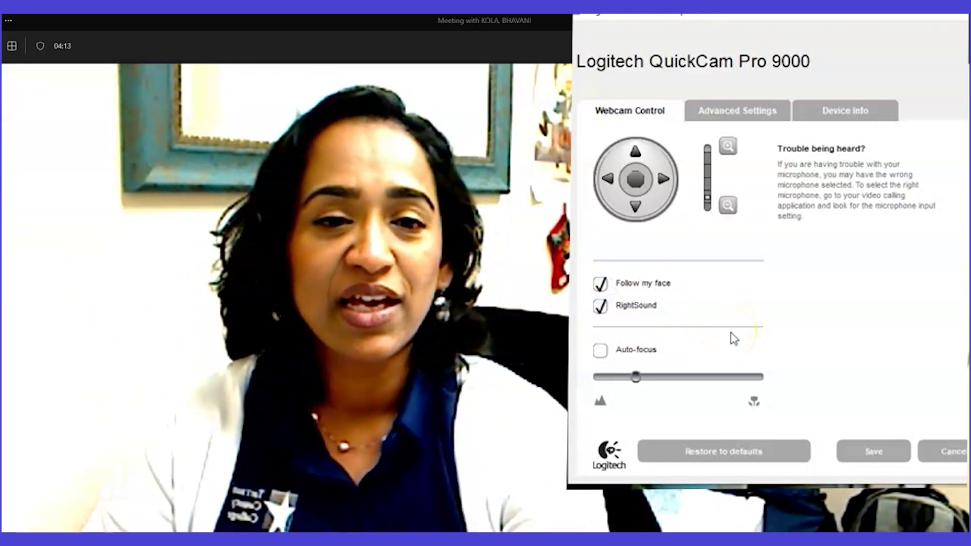
{"action": "left_click", "coordinate": [737, 114]}
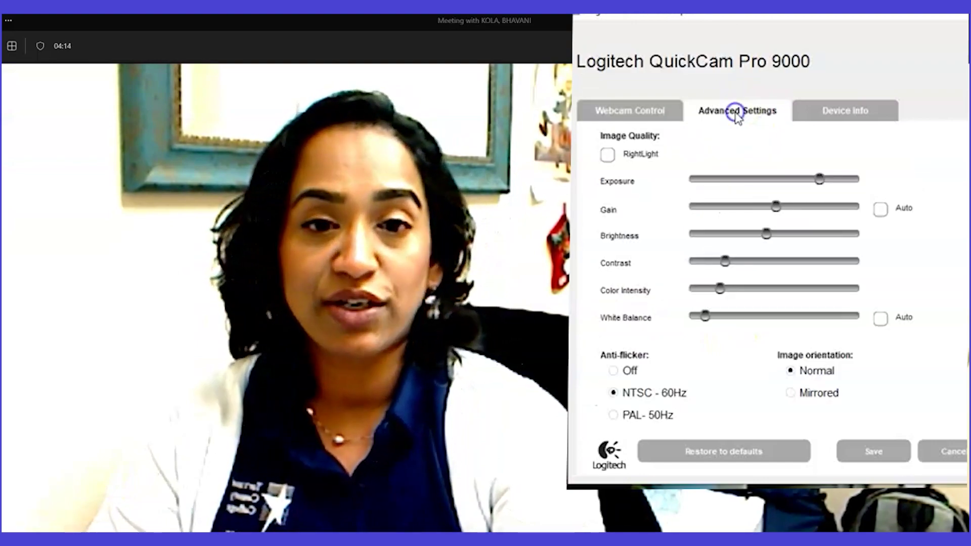
{"action": "left_click", "coordinate": [633, 112]}
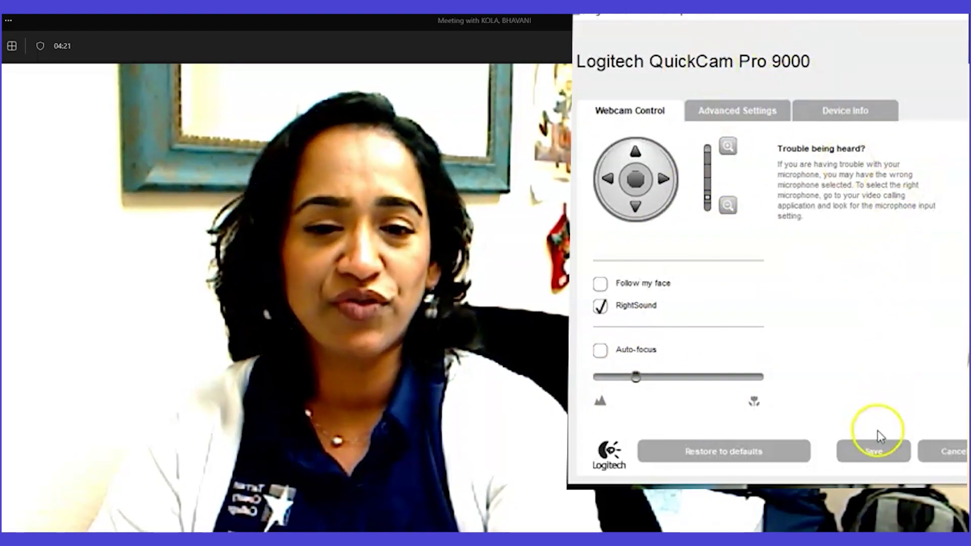
- Save the Logitech webcam settings and switch back to the Teams Calendar window
{"action": "left_click", "coordinate": [880, 453]}
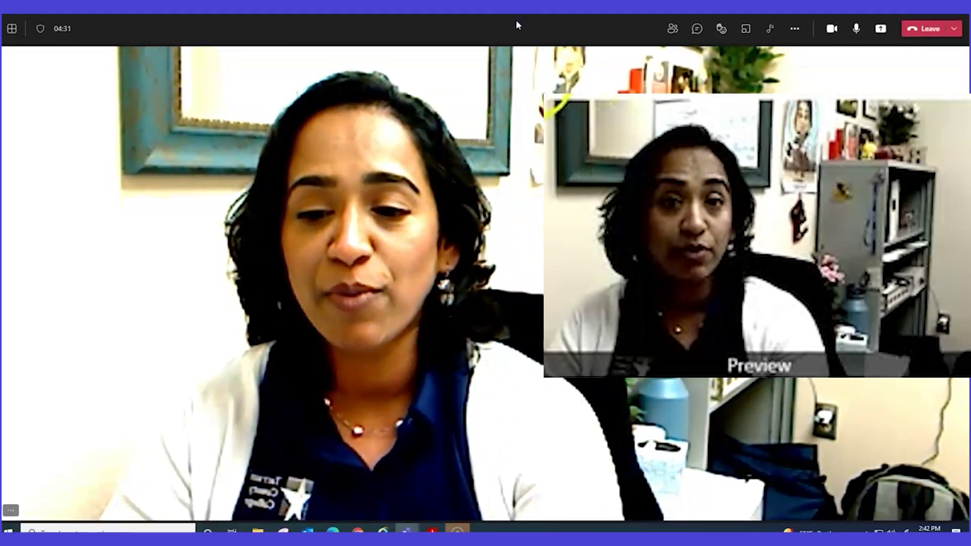
{"action": "mouse_move", "coordinate": [405, 529]}
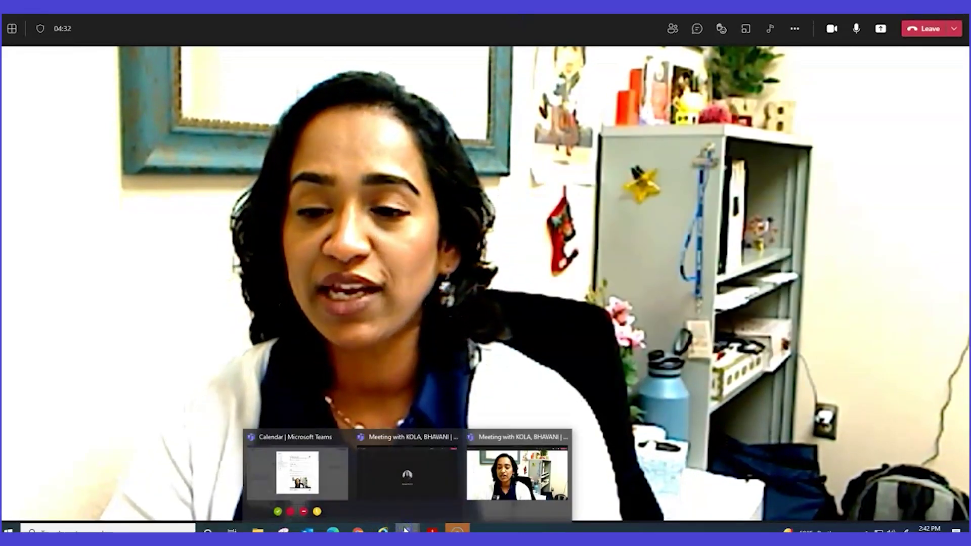
{"action": "left_click", "coordinate": [323, 469]}
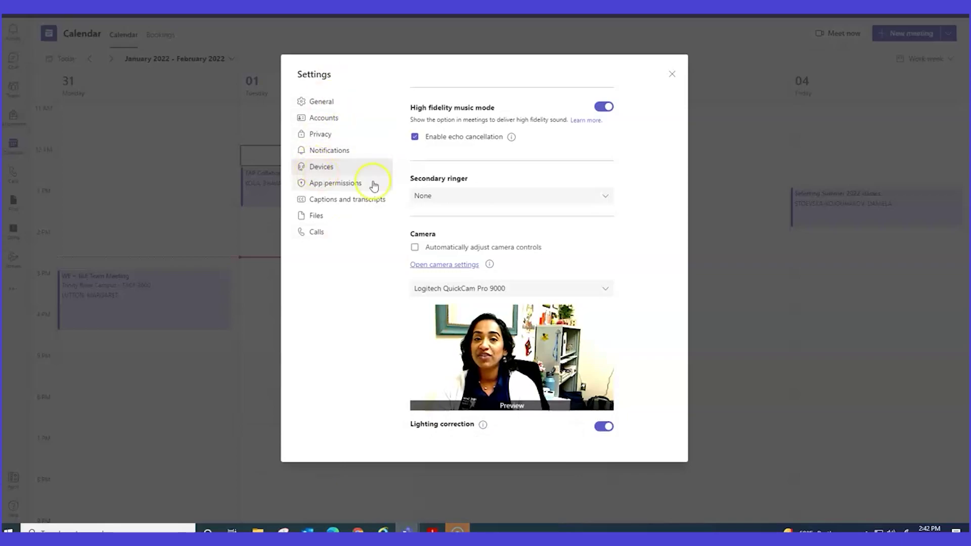